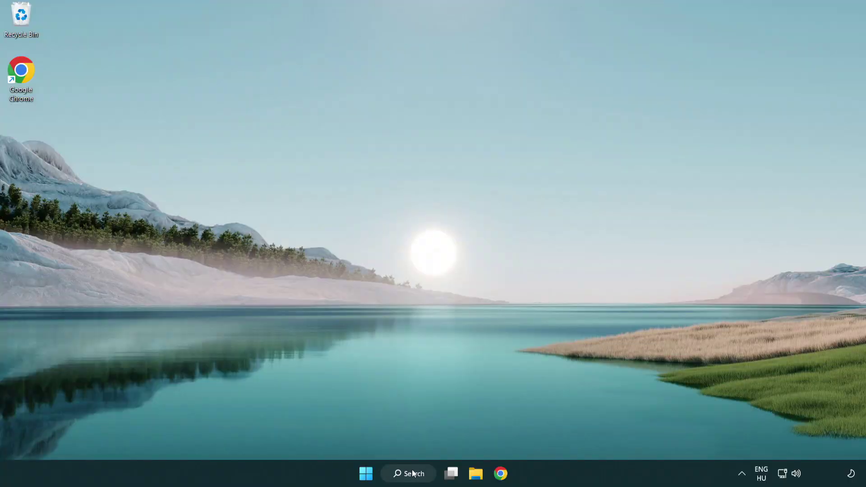
- Search Windows for 'device manager' and open the Device Manager best match
left_click(410, 474)
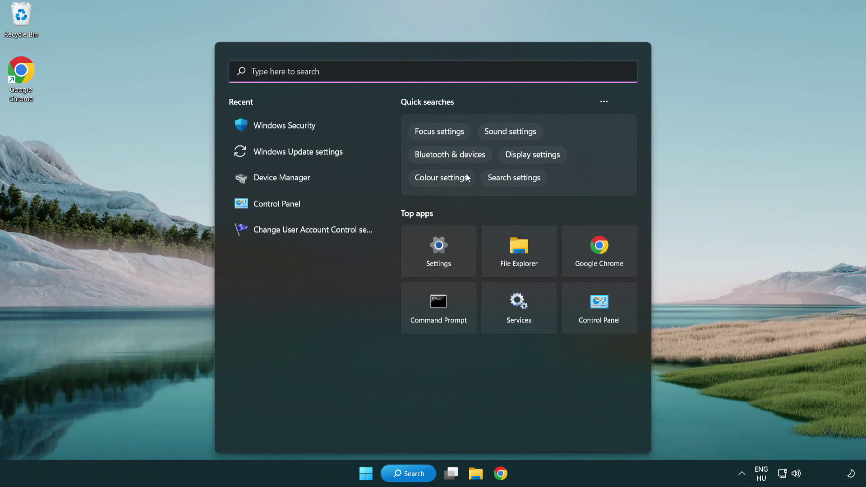
type("device manager")
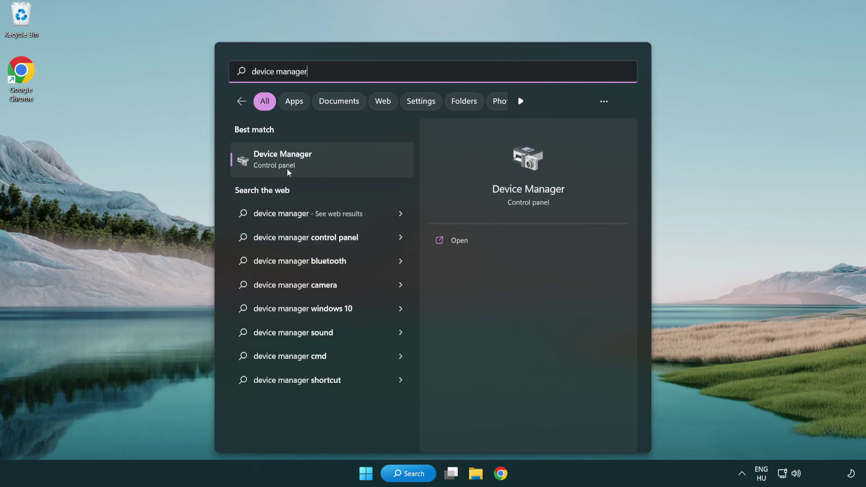
left_click(346, 163)
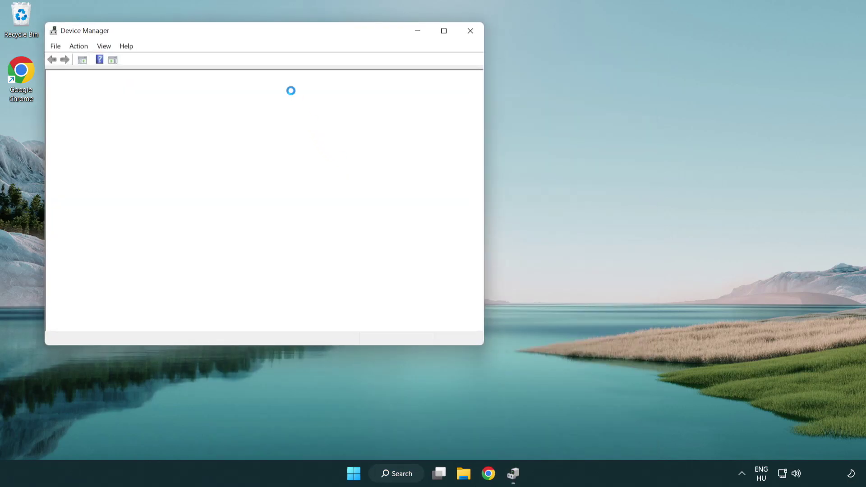
- Expand Display adapters and start a driver update for VMware SVGA 3D
left_click_drag(238, 36, 381, 87)
left_click(259, 180)
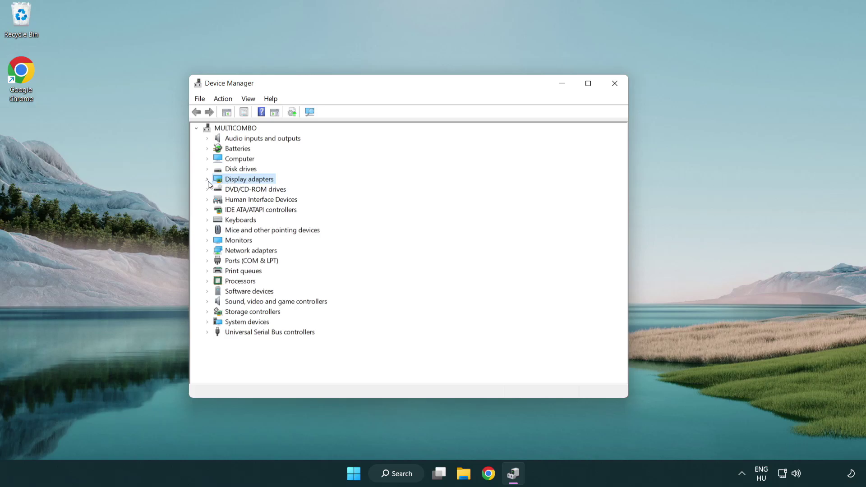
double_click(234, 180)
left_click(258, 191)
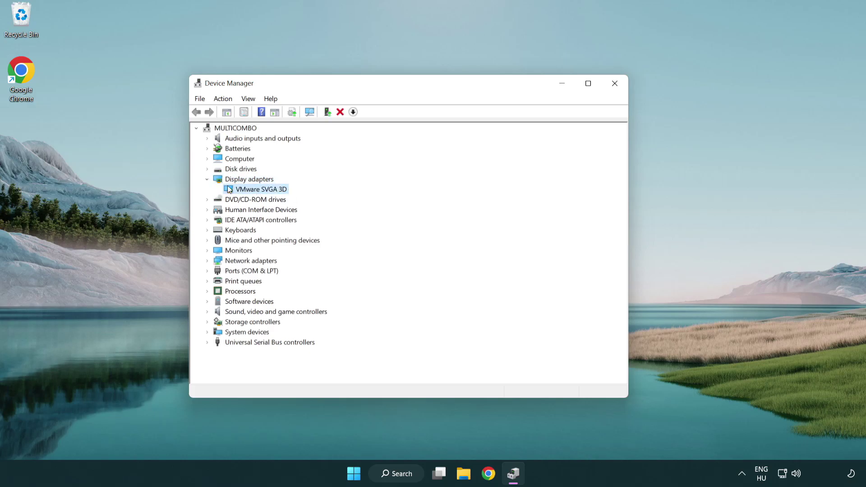
right_click(257, 192)
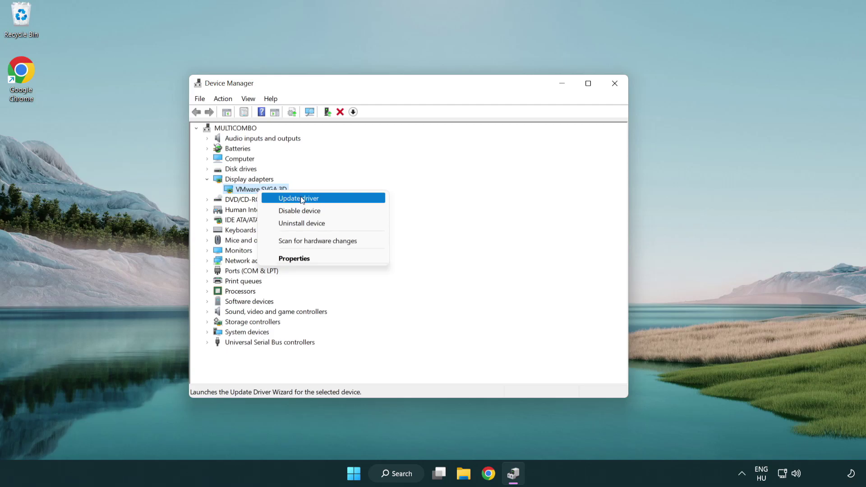
left_click(341, 200)
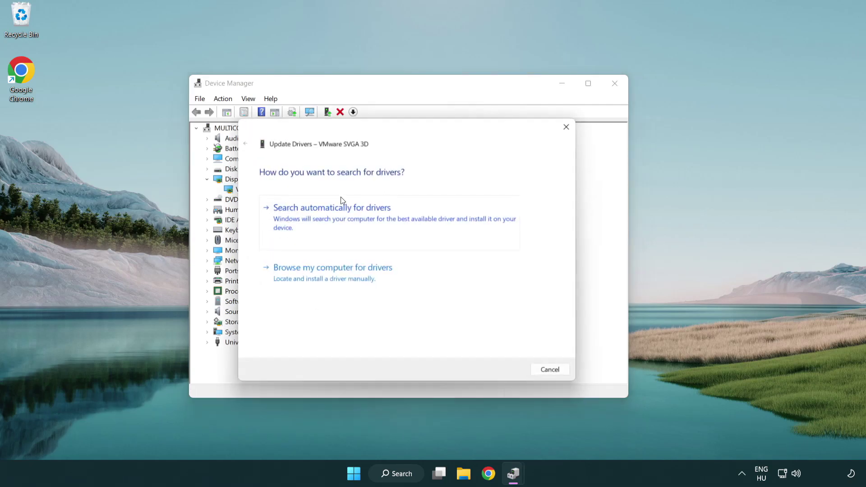
- Search automatically, confirm the best driver is already installed, and close Device Manager
left_click_drag(360, 131, 378, 126)
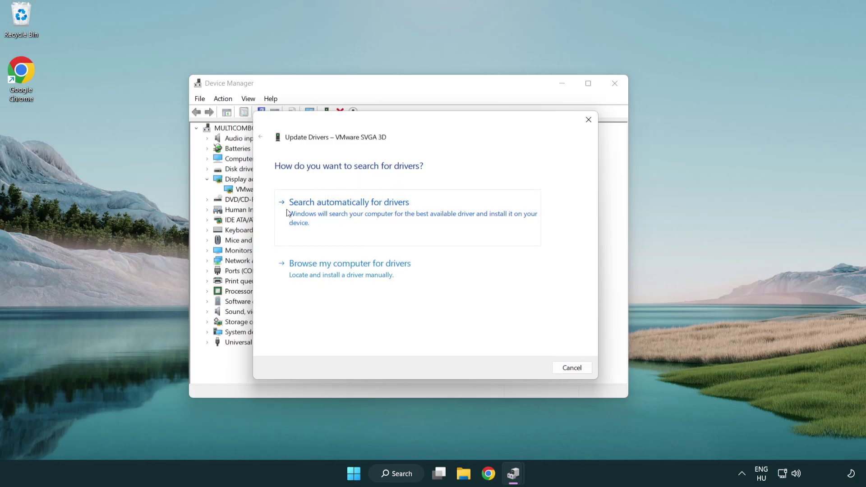
left_click(380, 213)
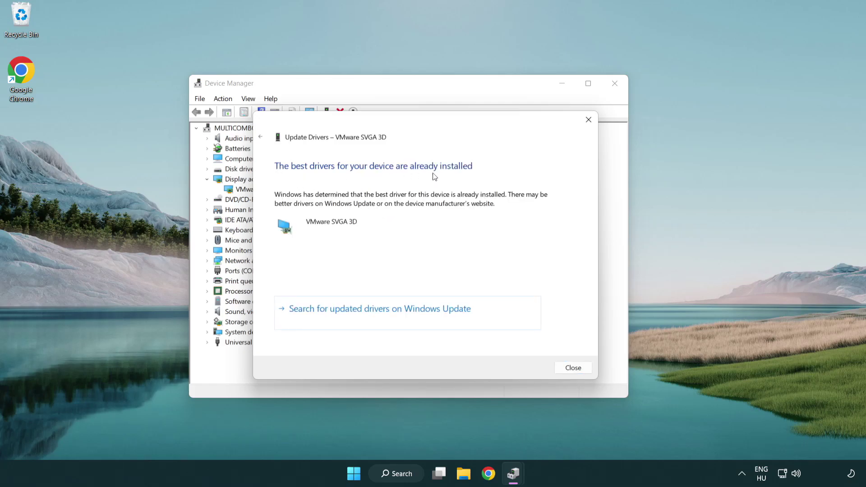
left_click(573, 369)
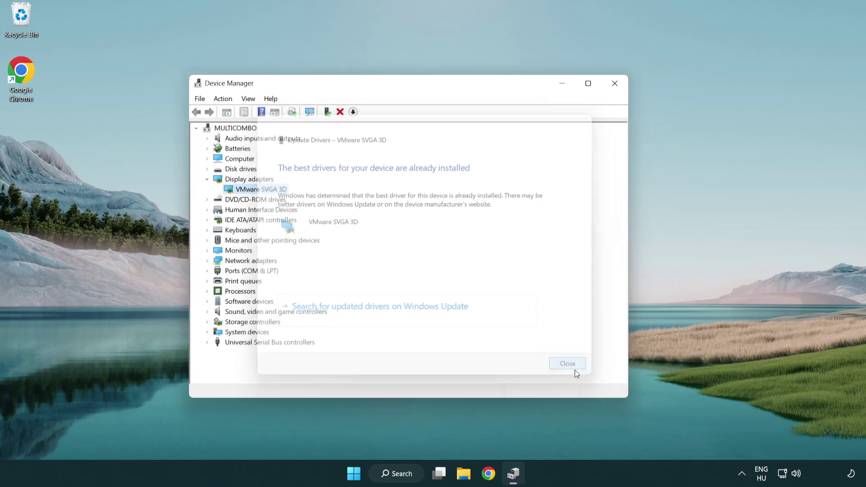
left_click(616, 87)
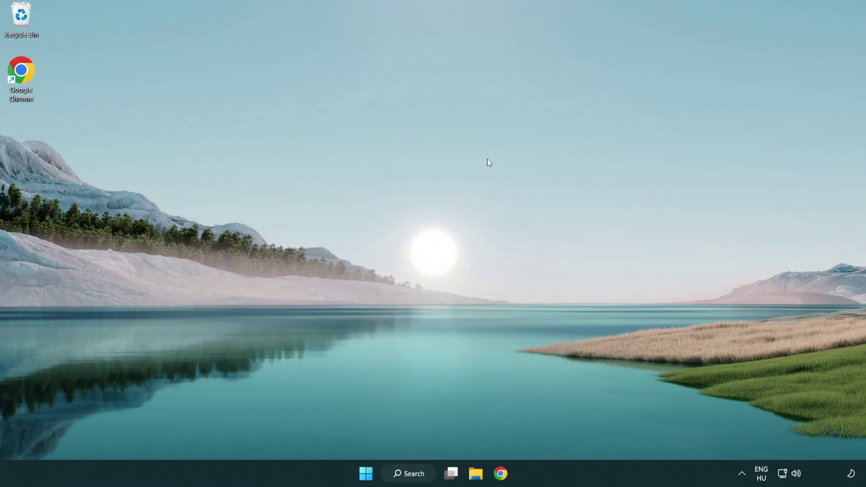
- Open Windows Update via a search for 'update', check for updates, then close Settings
left_click(416, 473)
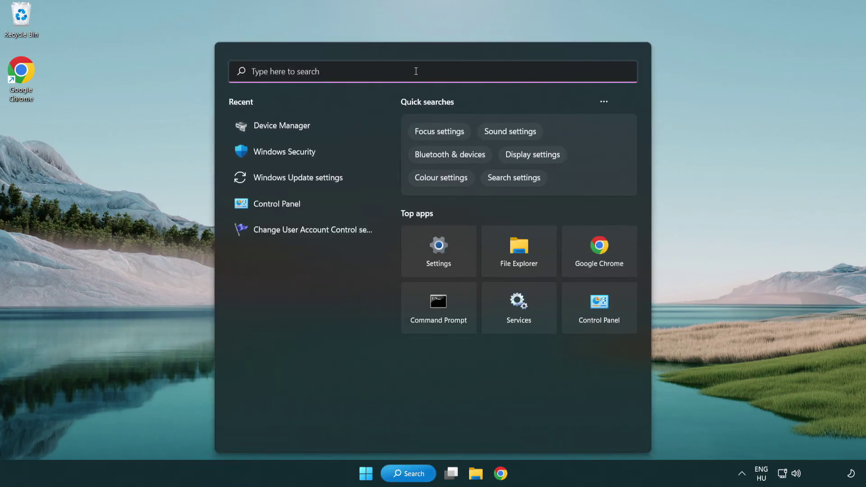
type("update")
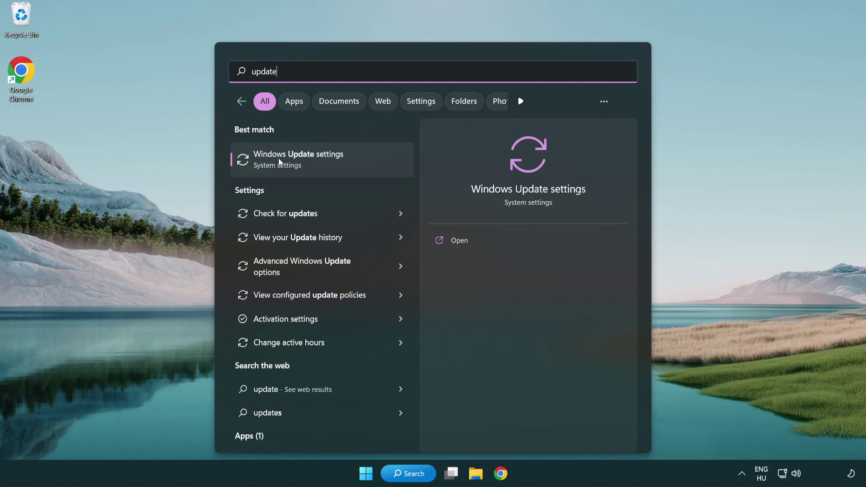
left_click(338, 164)
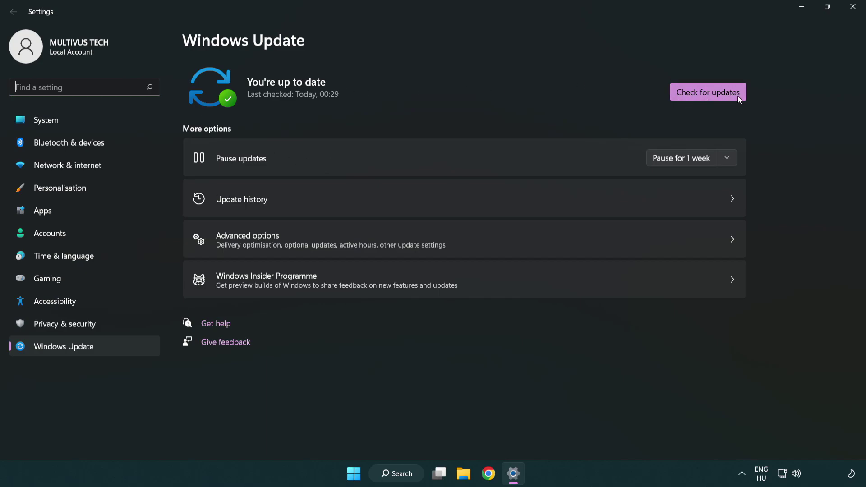
left_click(725, 95)
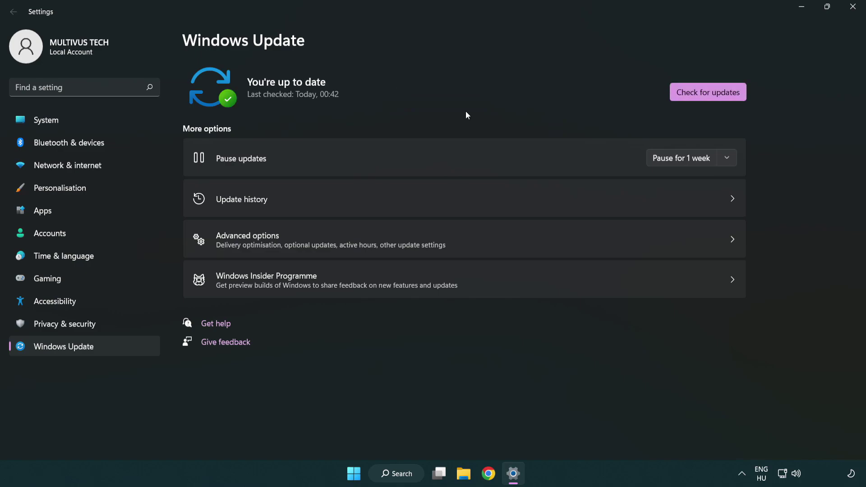
left_click(849, 14)
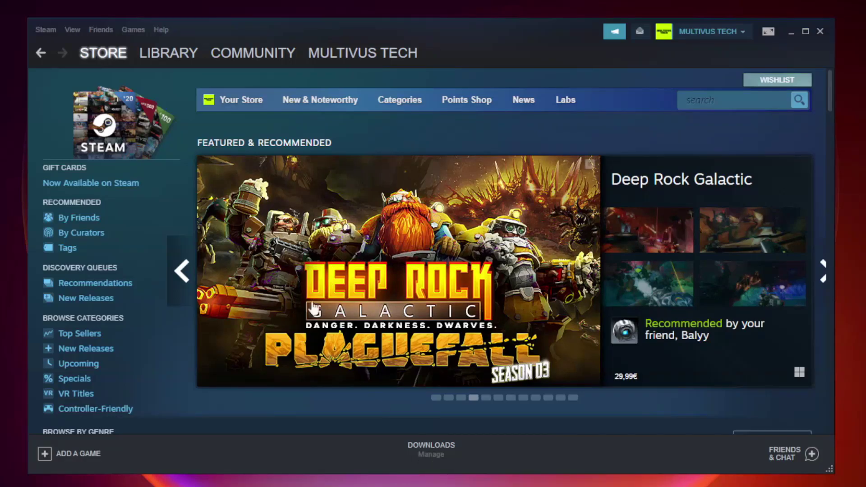
- Verify the integrity of the game's local files from its Library properties (9192 files validated)
mouse_move(180, 54)
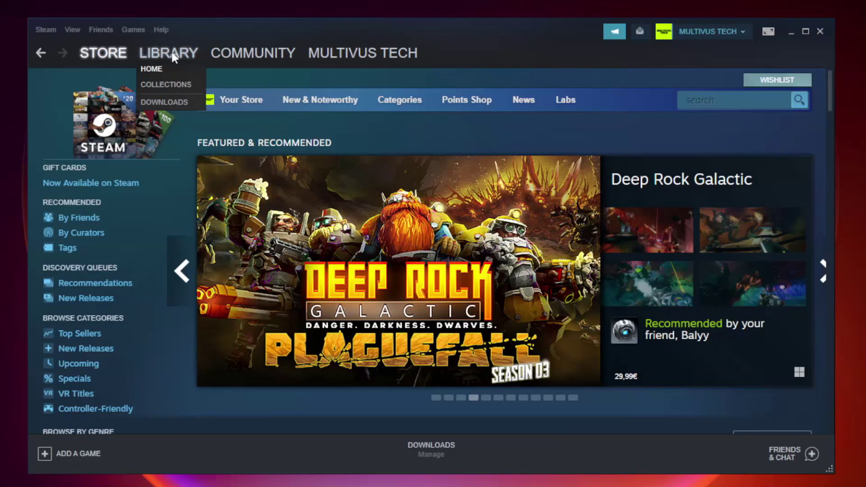
left_click(175, 58)
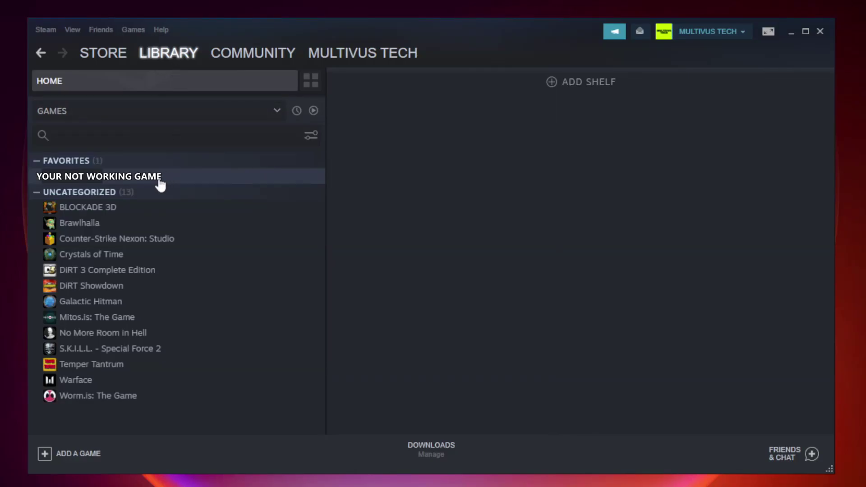
right_click(187, 178)
mouse_move(214, 246)
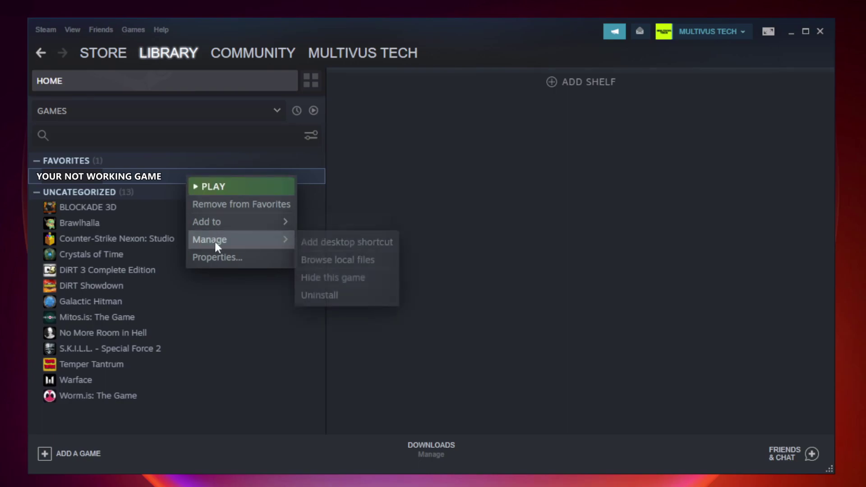
left_click(238, 256)
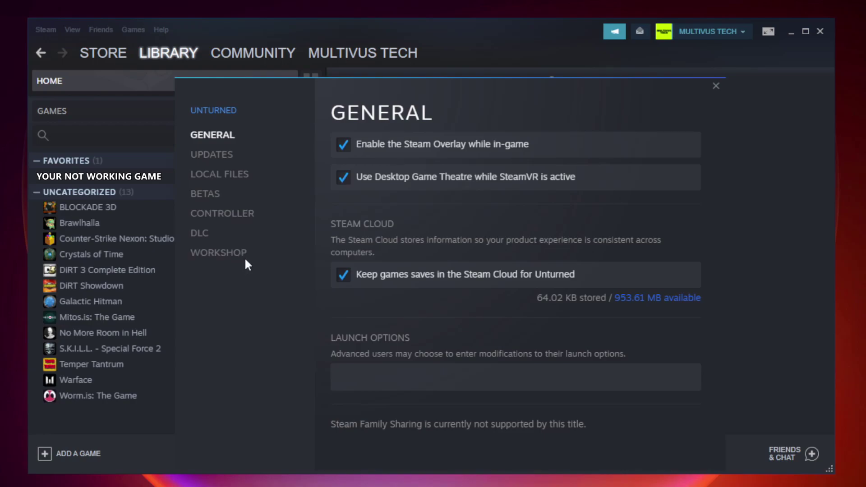
left_click(230, 178)
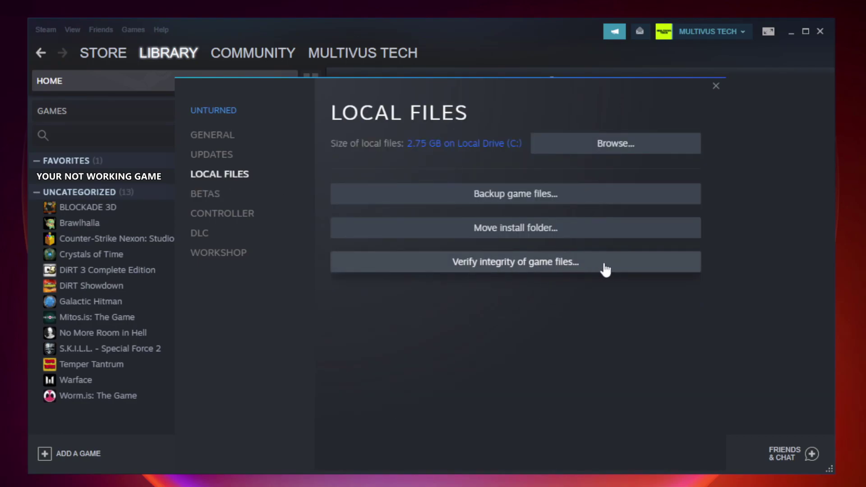
left_click(522, 266)
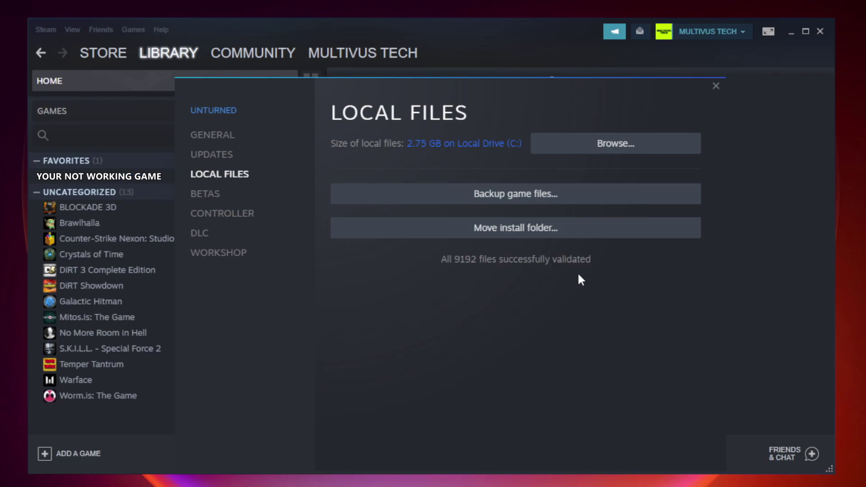
- Open the game's install folder and the YOUR NOT WORKING GAME shortcut's properties
left_click(619, 153)
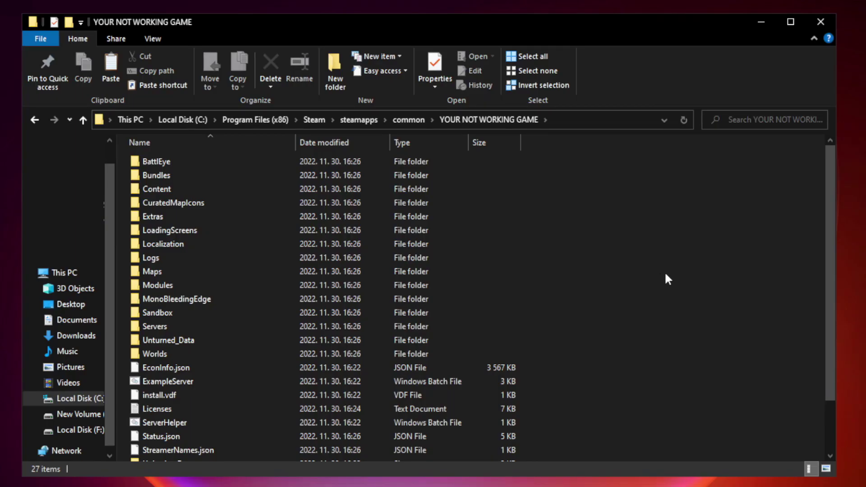
left_click_drag(830, 236, 831, 311)
left_click(293, 454)
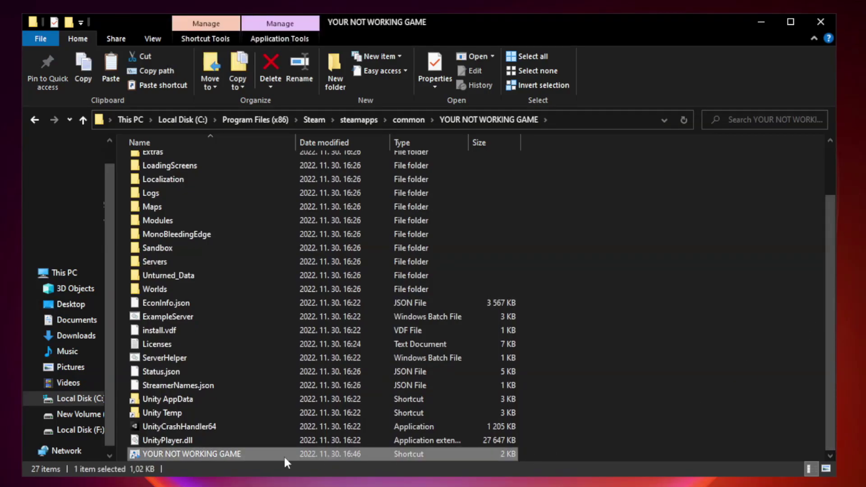
right_click(293, 454)
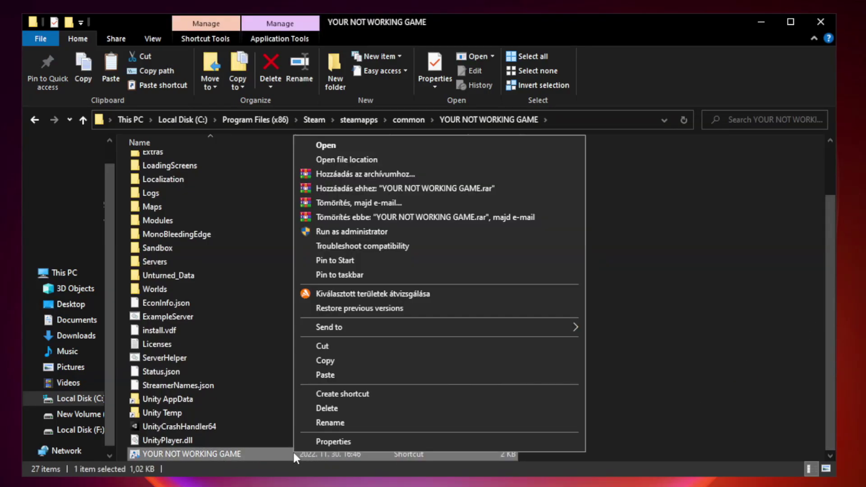
left_click(436, 441)
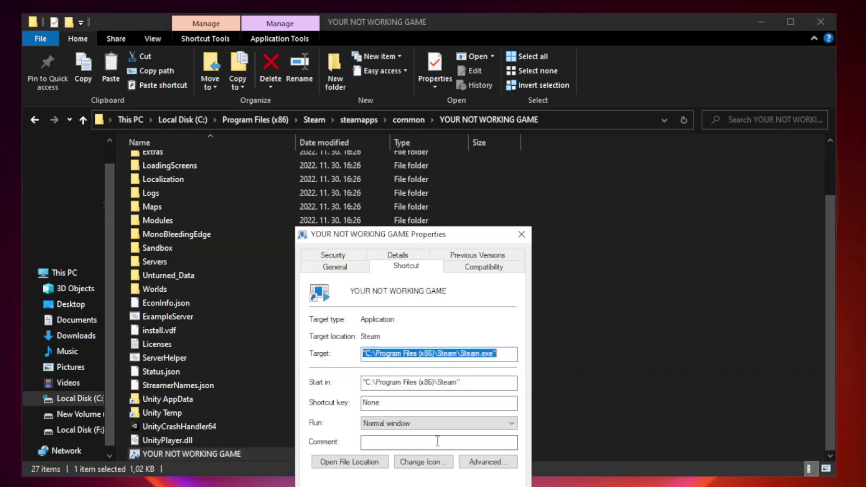
left_click_drag(427, 243, 429, 100)
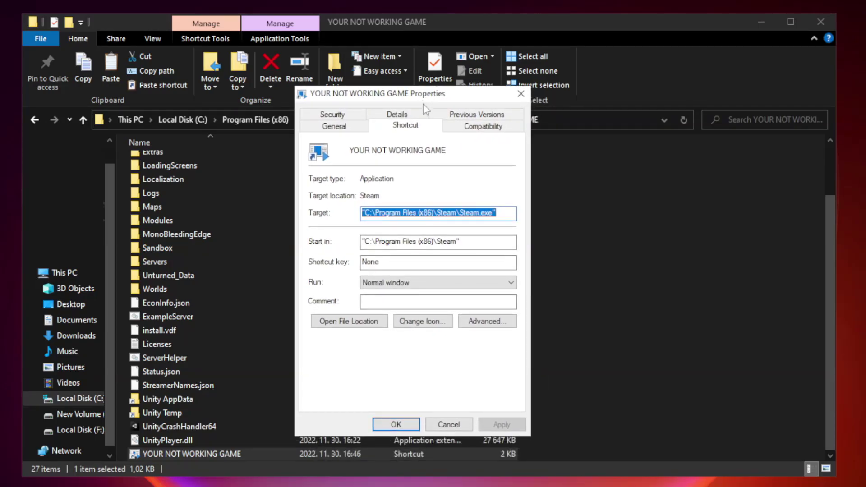
- Set Windows 8 compatibility mode, run as administrator, disable fullscreen optimizations, then close Explorer
left_click(478, 128)
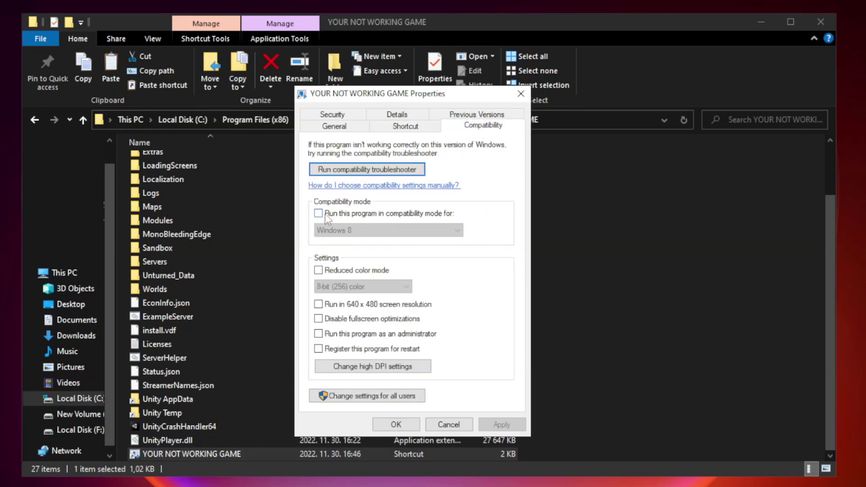
left_click(344, 214)
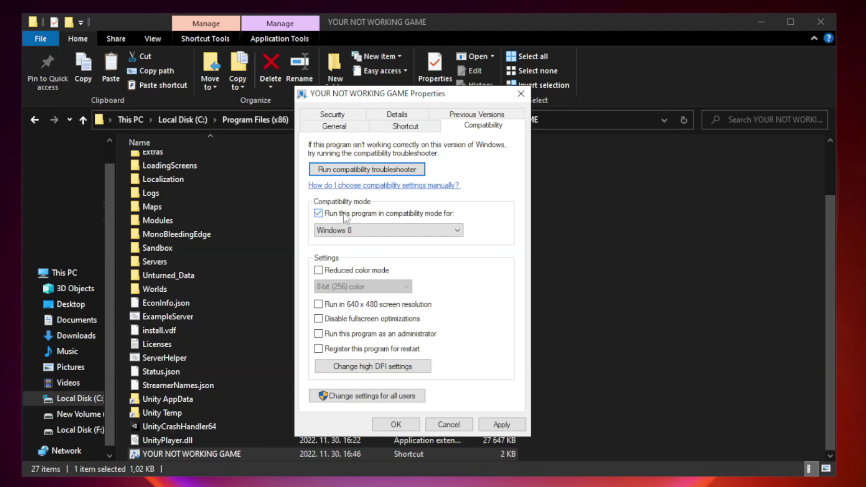
left_click(386, 231)
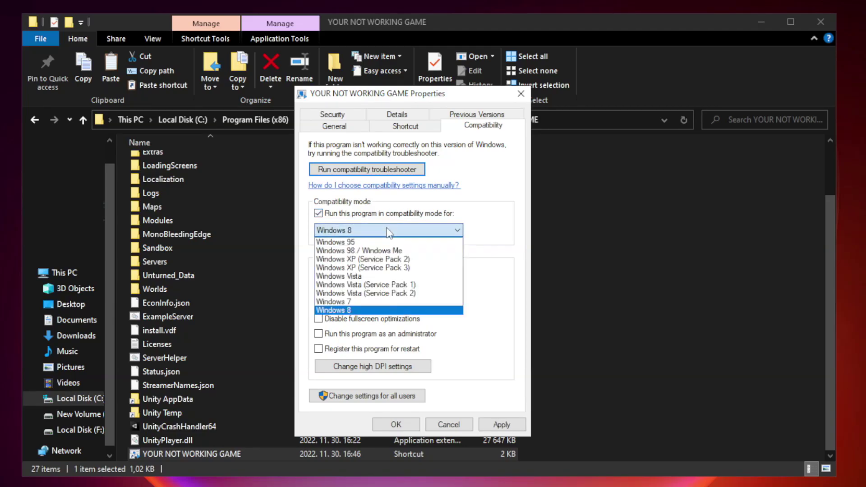
left_click(366, 310)
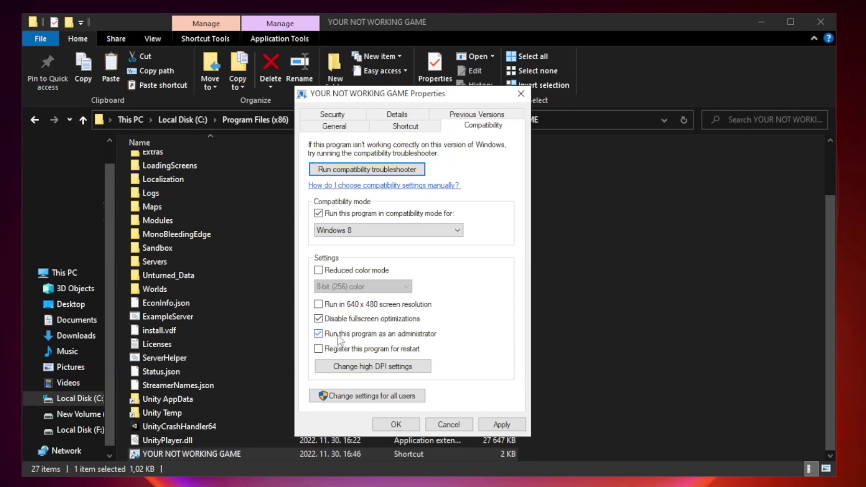
left_click(502, 427)
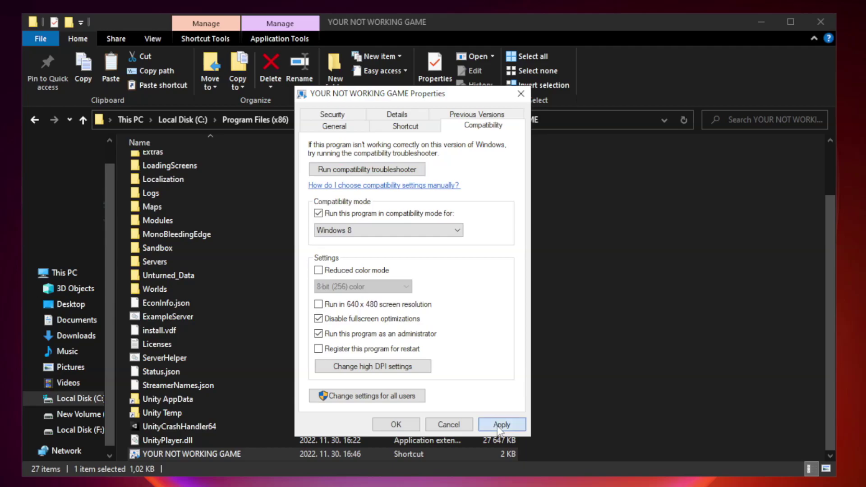
left_click(395, 425)
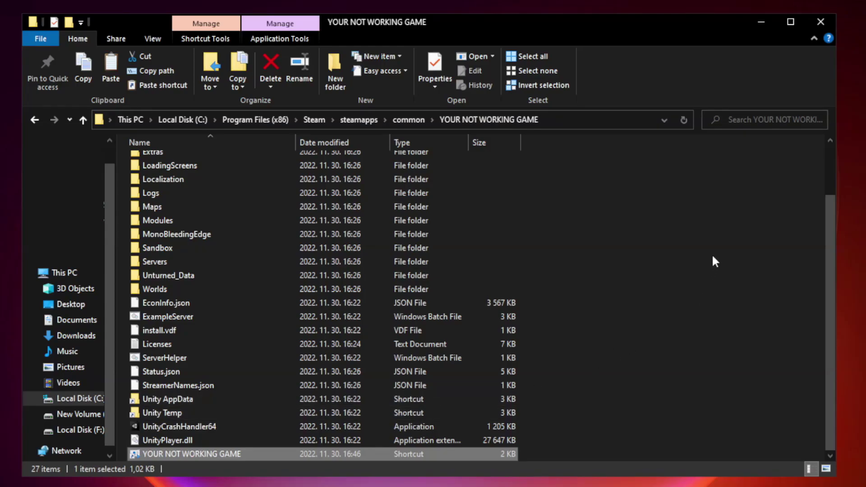
left_click(819, 23)
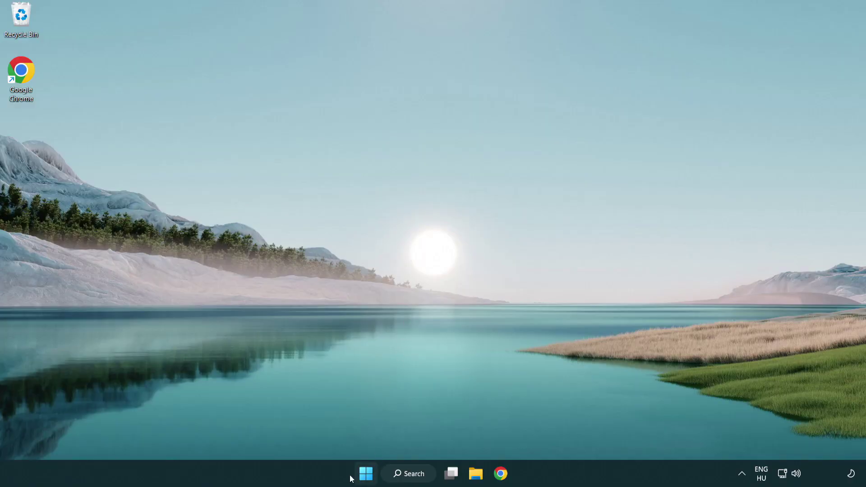
- Open Task Manager from the Start context menu on its Startup apps page
right_click(366, 476)
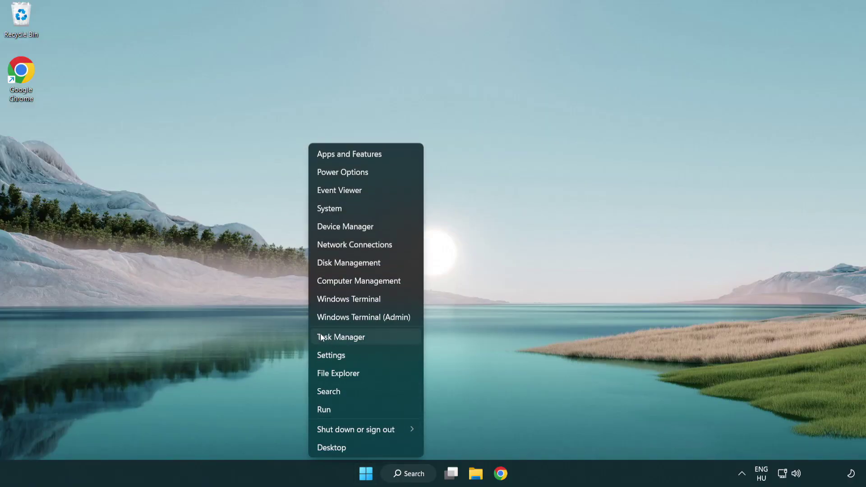
left_click(382, 337)
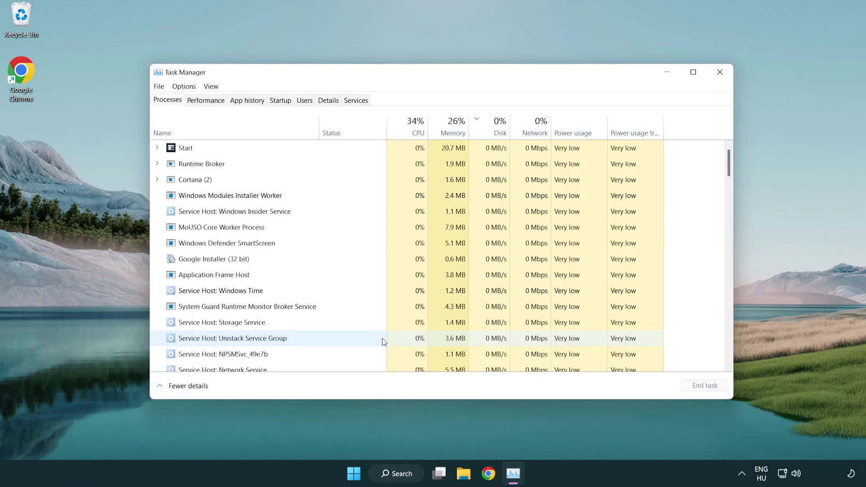
left_click(281, 101)
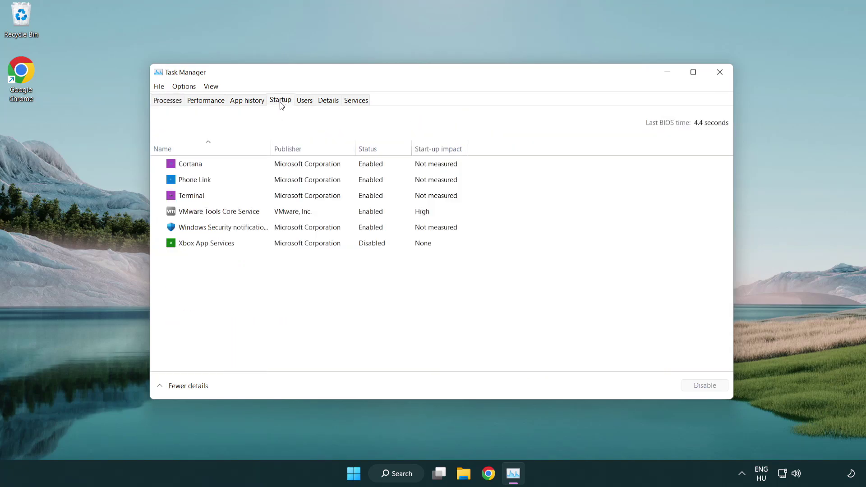
- Disable Terminal, Phone Link, Cortana and Windows Security at startup, then close Task Manager
left_click(285, 197)
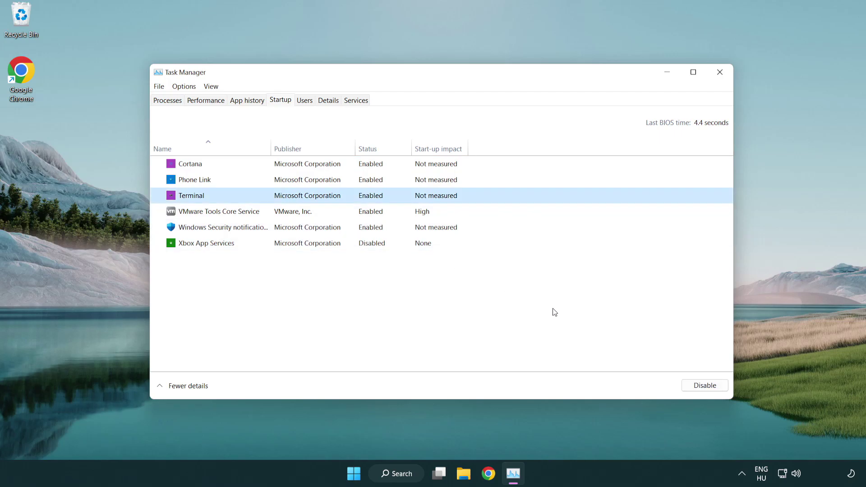
left_click(694, 385)
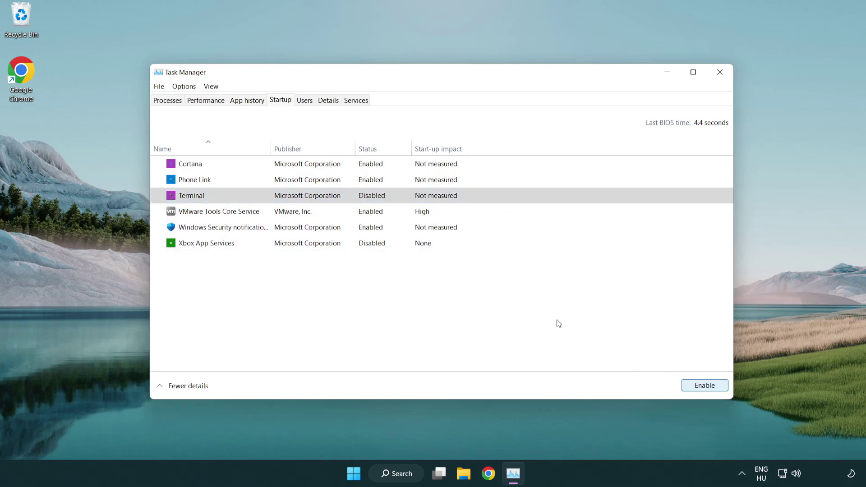
left_click(360, 182)
left_click(703, 387)
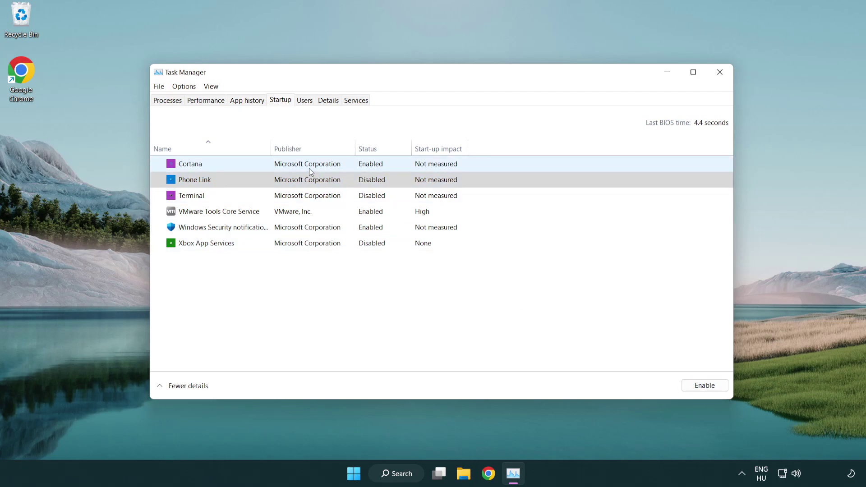
left_click(309, 168)
left_click(696, 385)
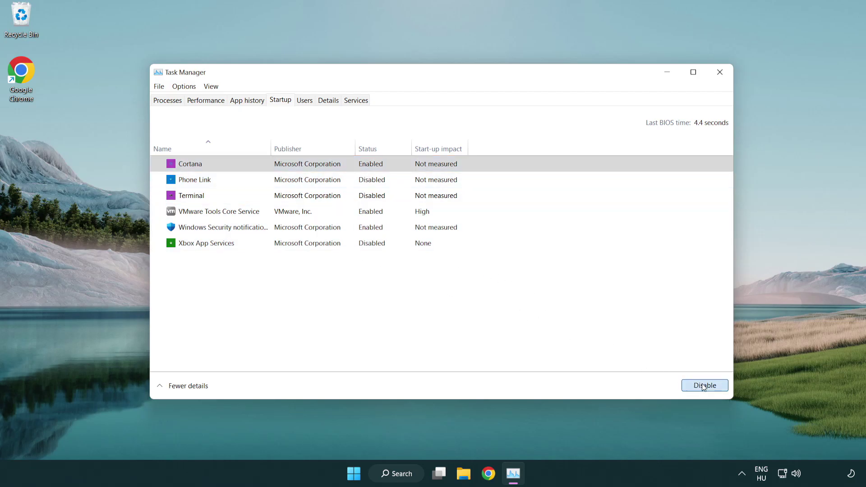
left_click(411, 233)
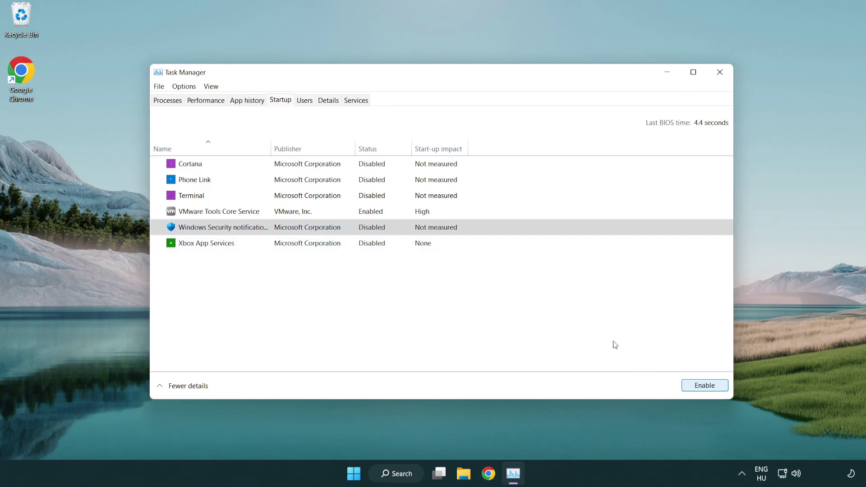
left_click(720, 72)
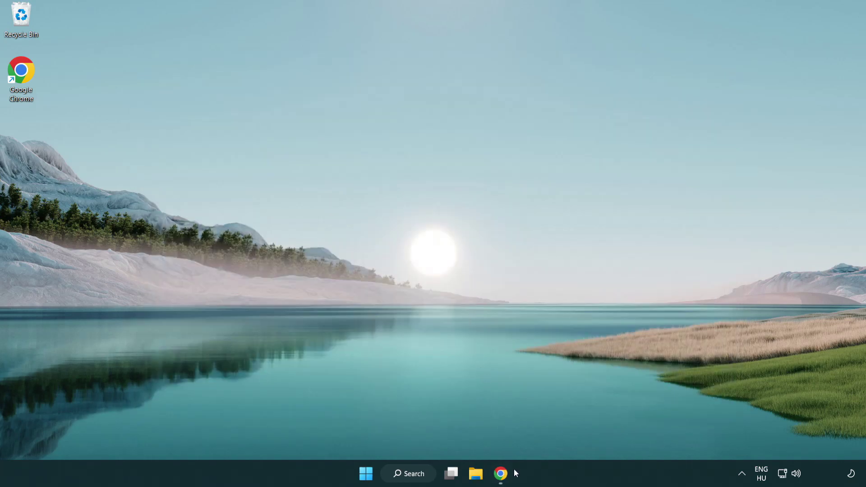
- Download the DirectX End-User Runtime Web Installer from the Chrome page
left_click(500, 473)
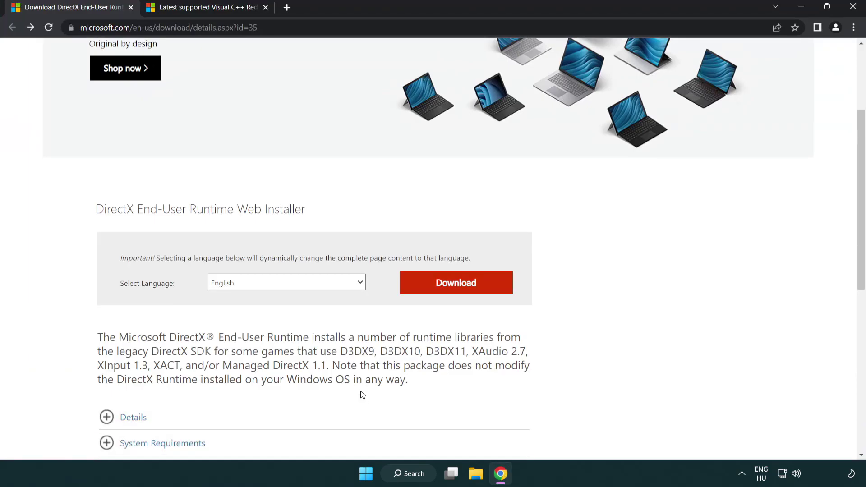
scroll(360, 395, "up", 5)
left_click_drag(280, 27, 93, 27)
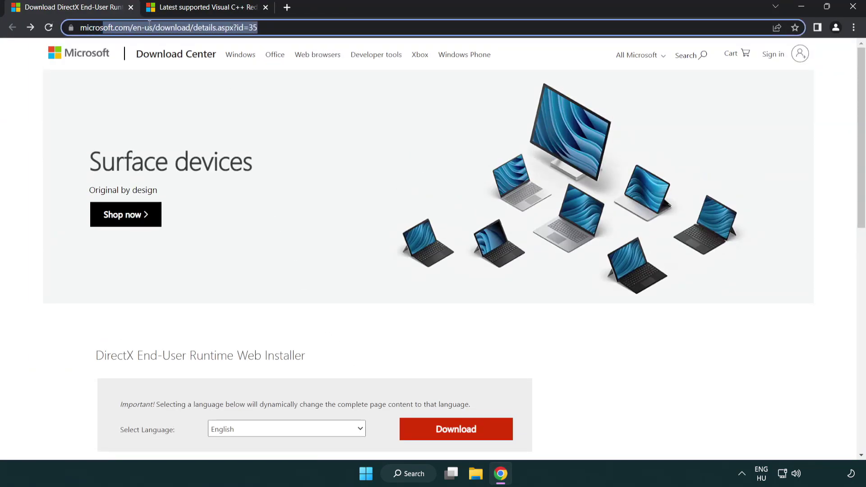
left_click(826, 195)
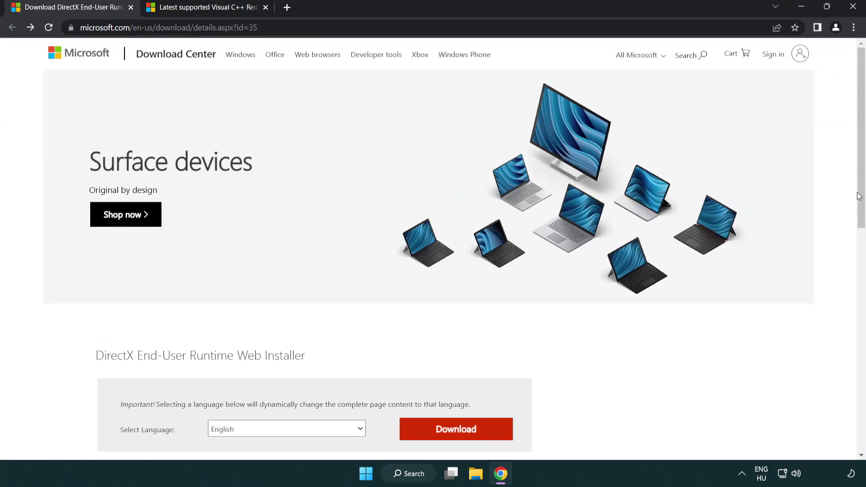
scroll(858, 196, "down", 3)
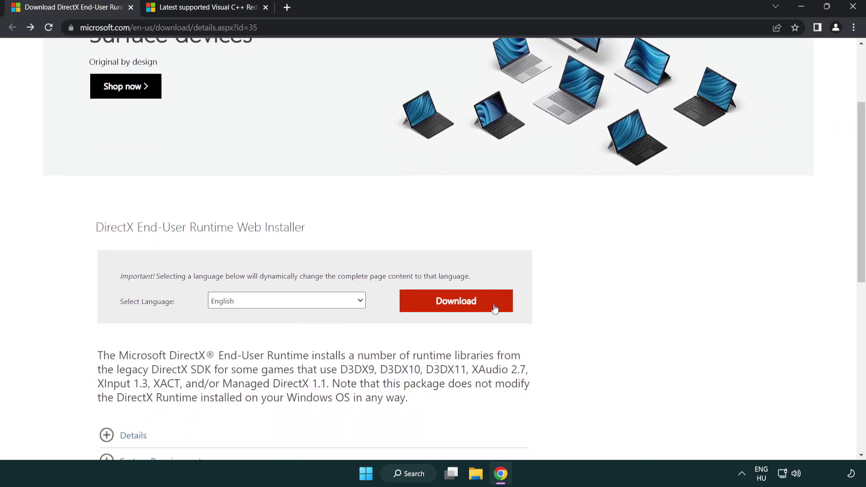
left_click(456, 309)
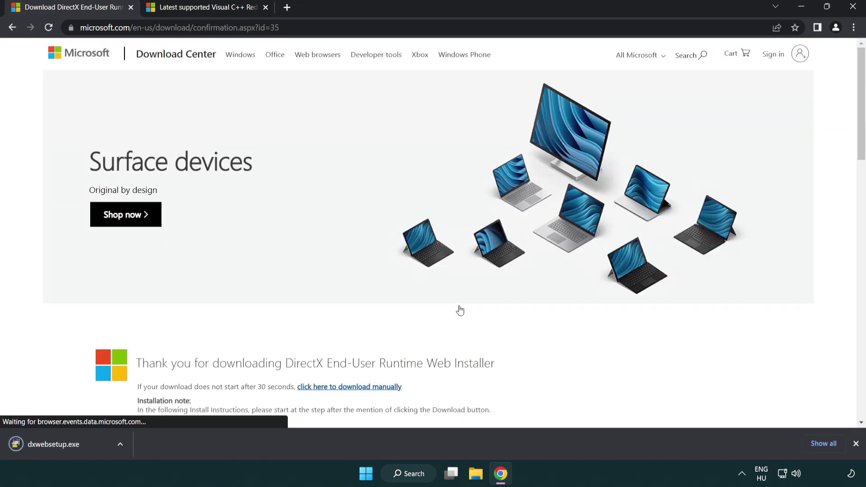
- Run dxwebsetup.exe, accept the license, skip the Bing Bar, and finish setup
left_click(56, 445)
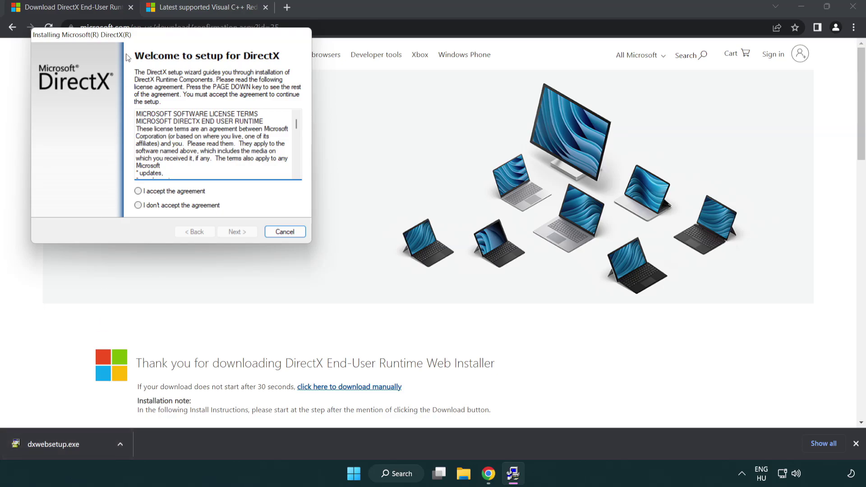
left_click_drag(129, 38, 380, 134)
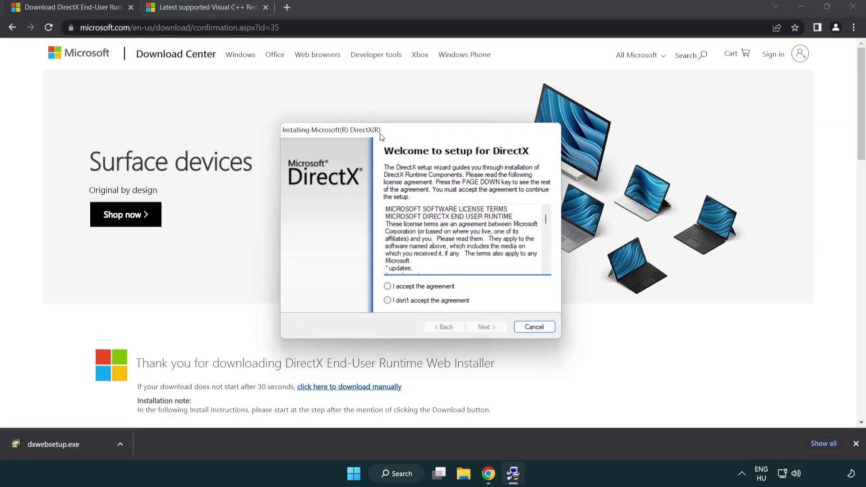
left_click_drag(548, 220, 545, 261)
left_click(387, 286)
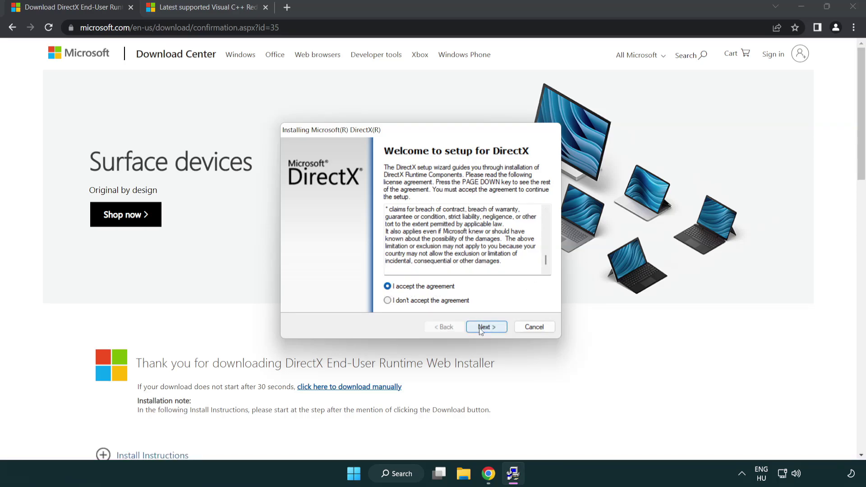
left_click(487, 327)
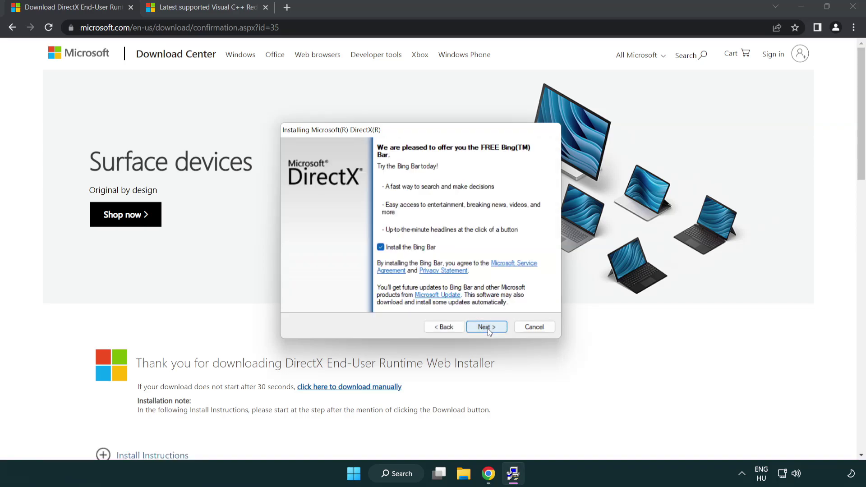
left_click(382, 249)
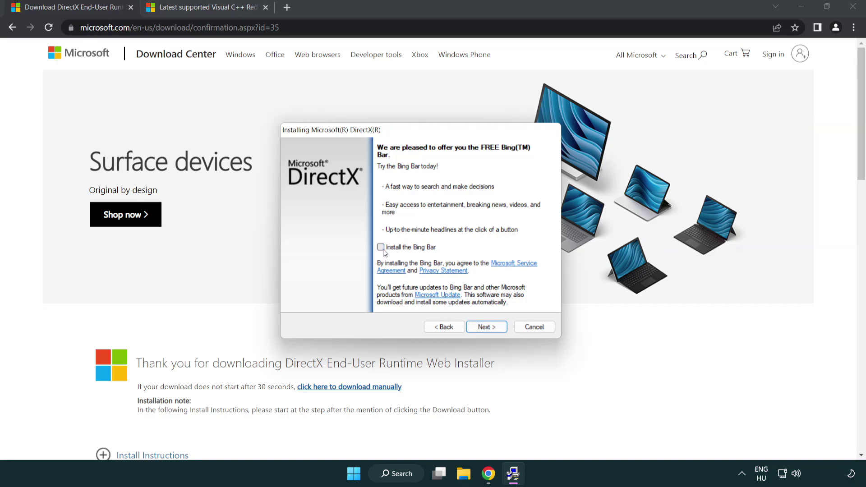
left_click(490, 328)
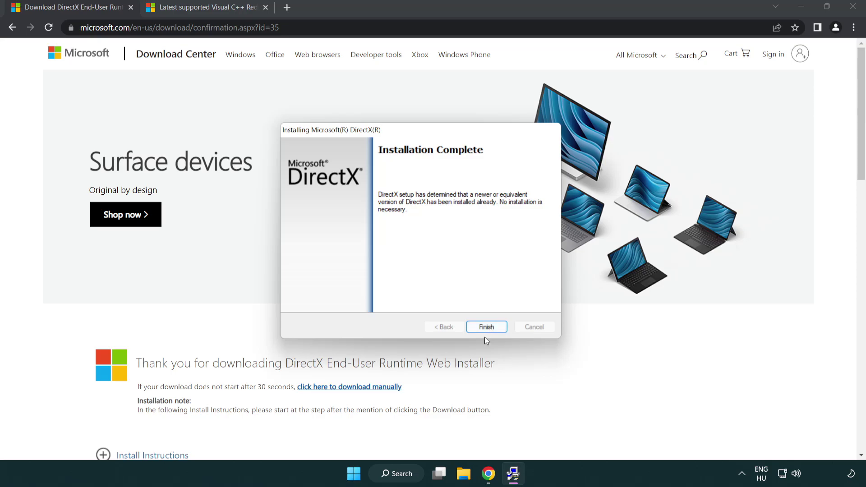
left_click(487, 323)
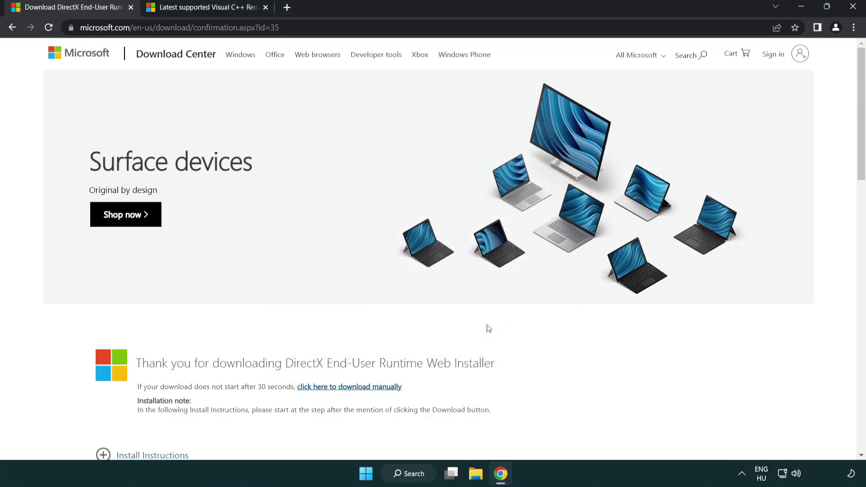
- Close the DirectX tab and download the ARM64, x86 and x64 VC_redist files
left_click(131, 7)
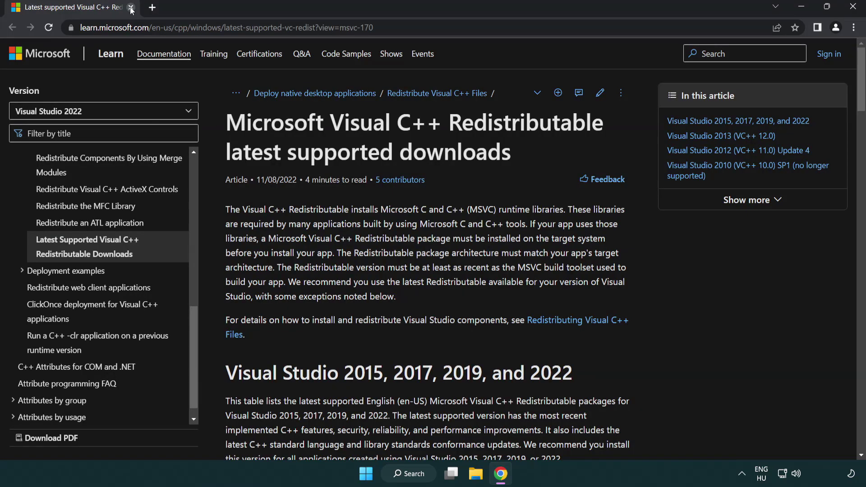
left_click(398, 28)
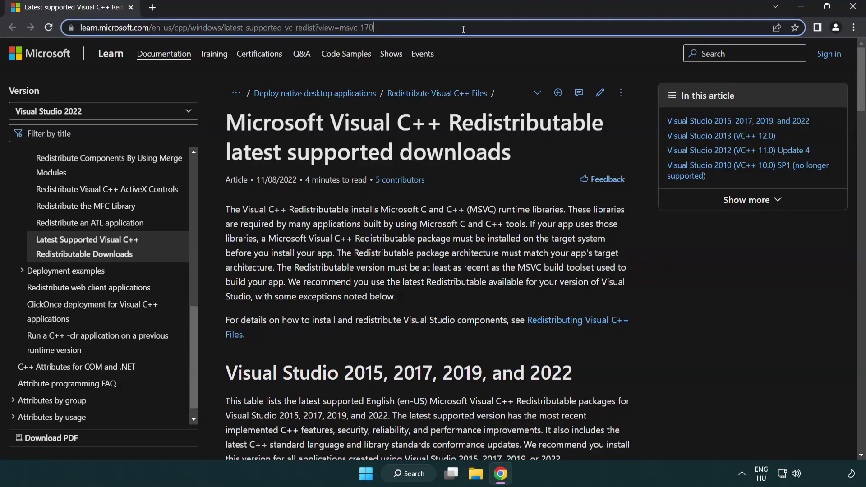
left_click(446, 149)
scroll(446, 149, "down", 6)
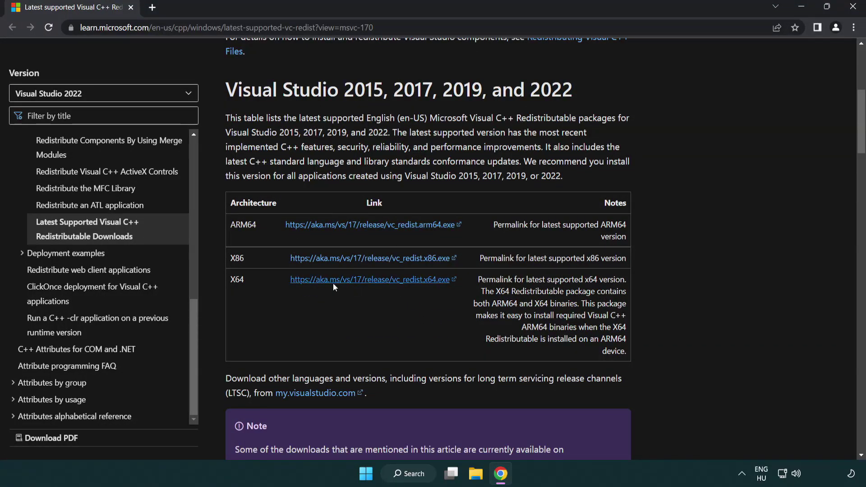
left_click(355, 226)
left_click(367, 258)
left_click(363, 283)
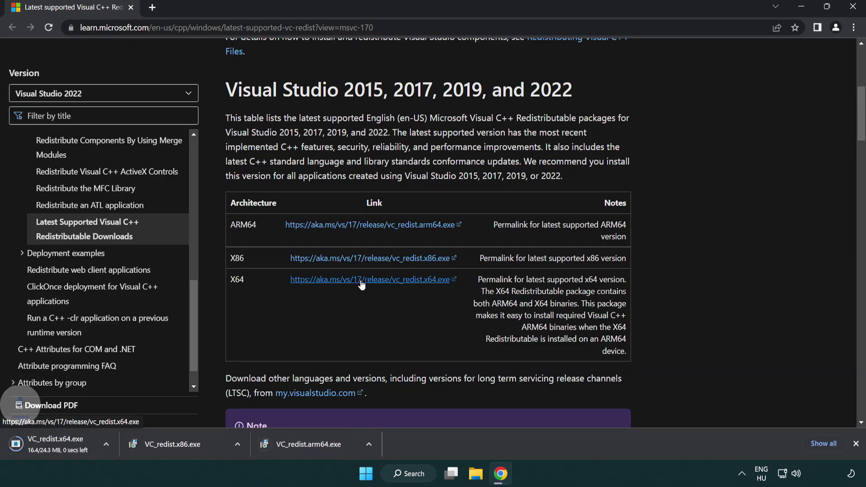
- Run the ARM64 redistributable installer, which fails, and dismiss it
left_click(331, 451)
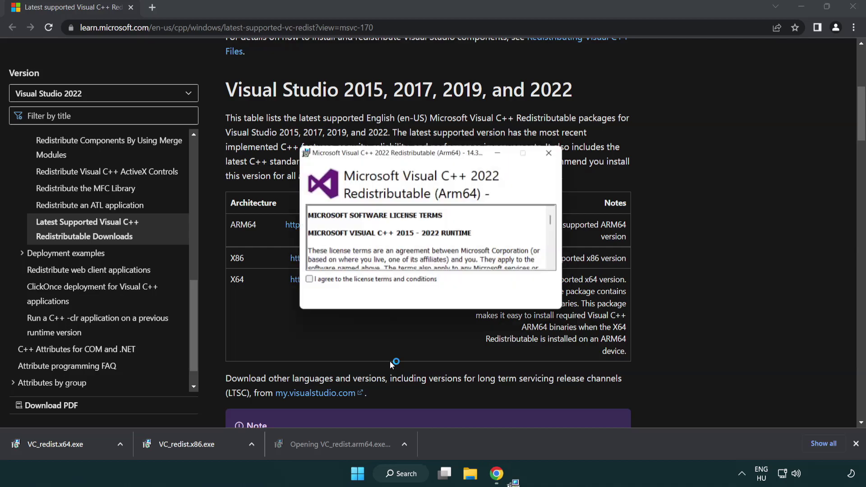
left_click_drag(557, 222, 563, 264)
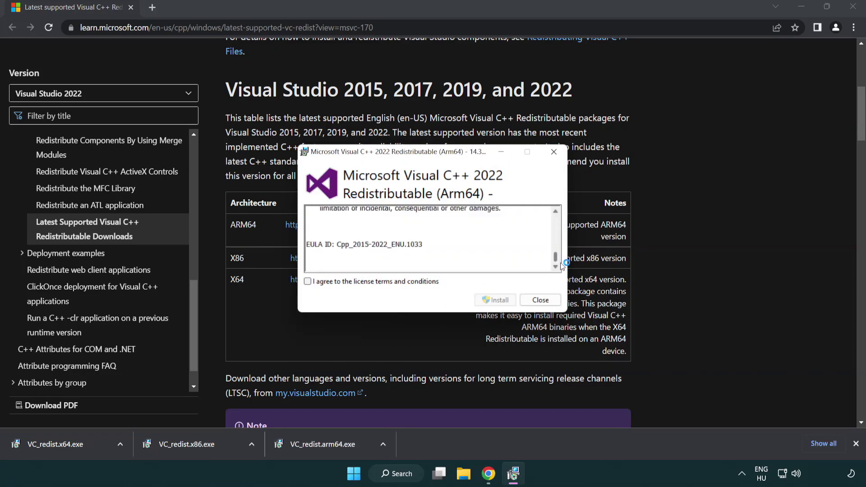
left_click(308, 281)
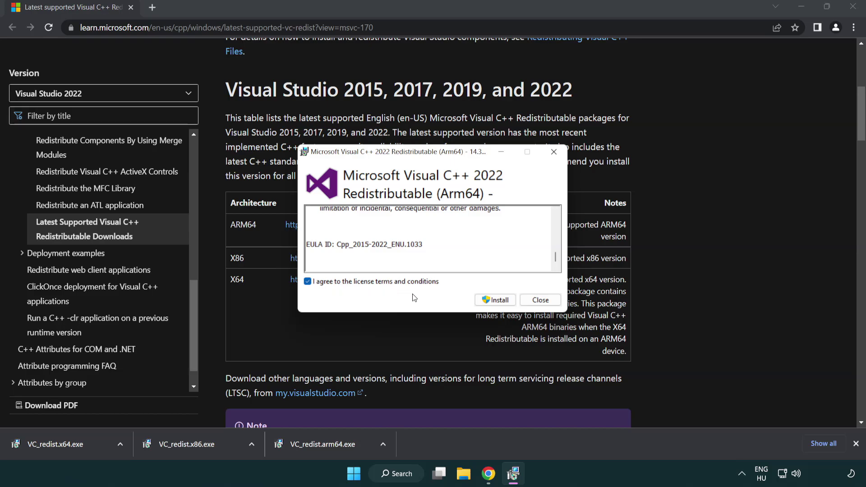
left_click(483, 300)
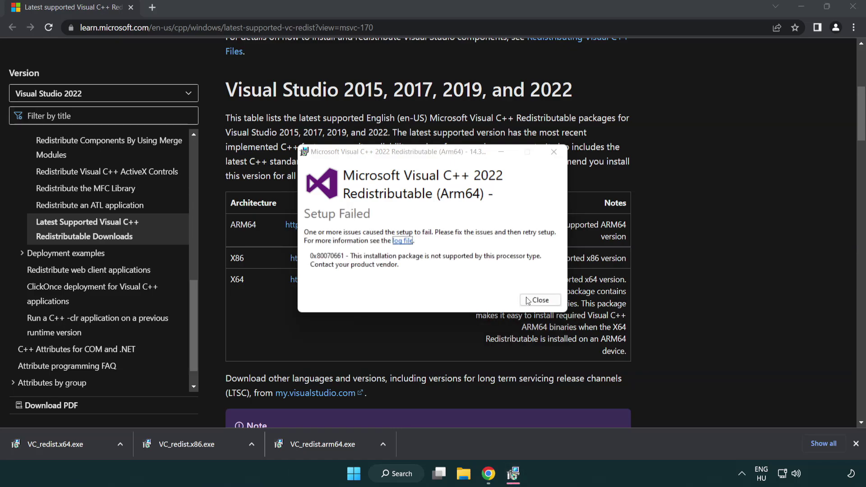
left_click(540, 300)
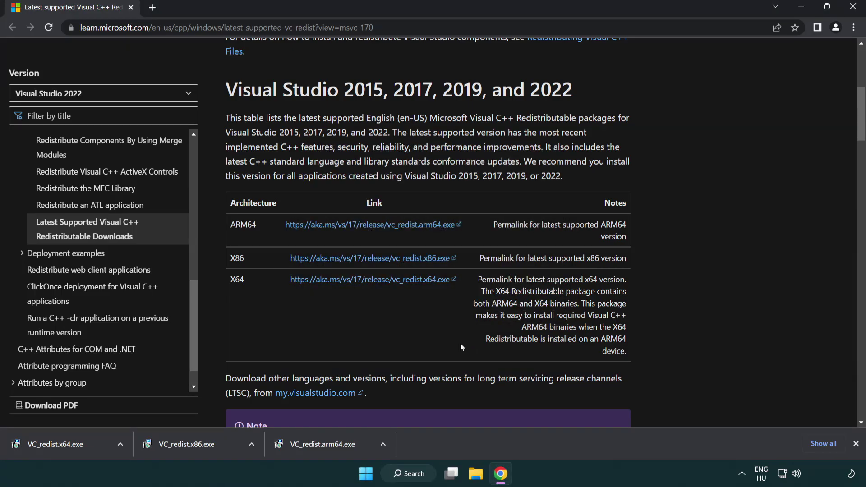
- Install the x86 and x64 Visual C++ redistributables, then close Chrome
left_click(193, 449)
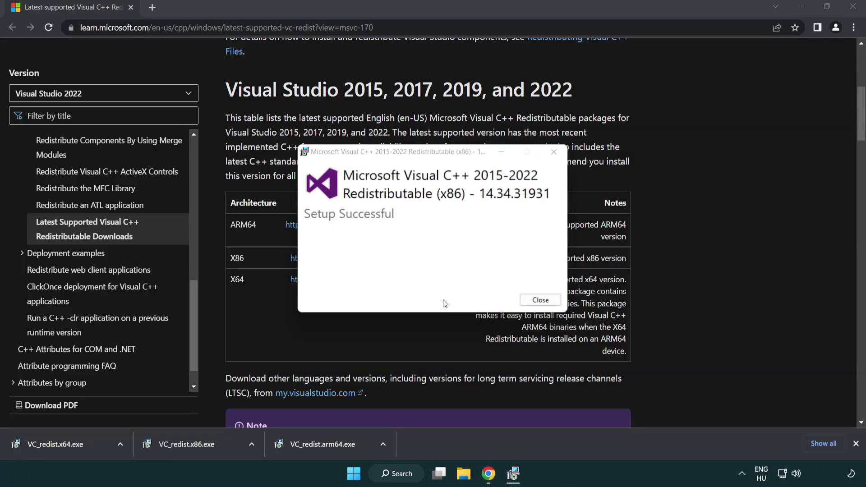
left_click(540, 299)
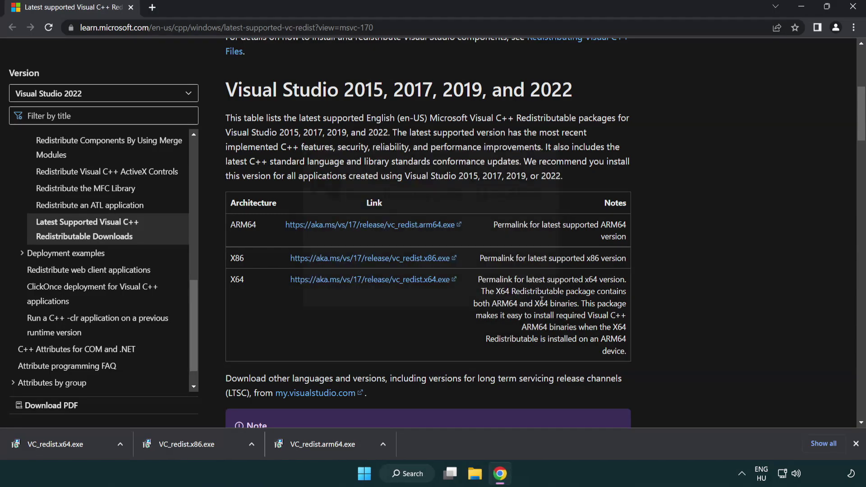
left_click(65, 442)
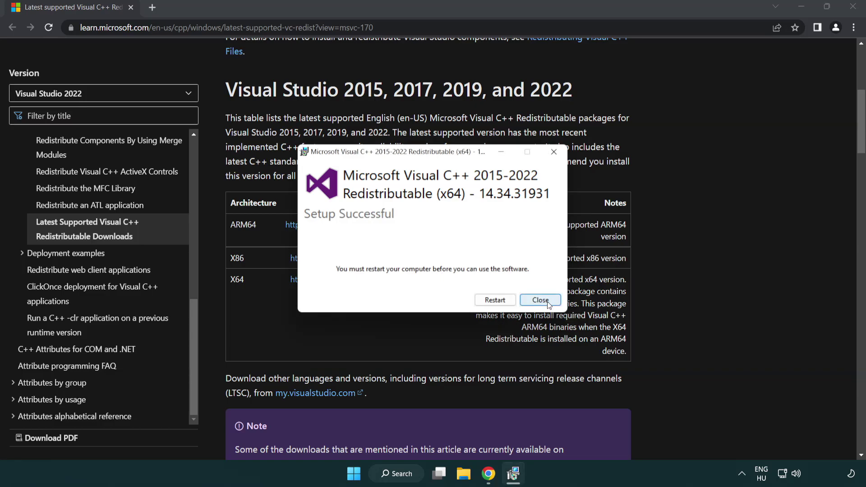
left_click(540, 300)
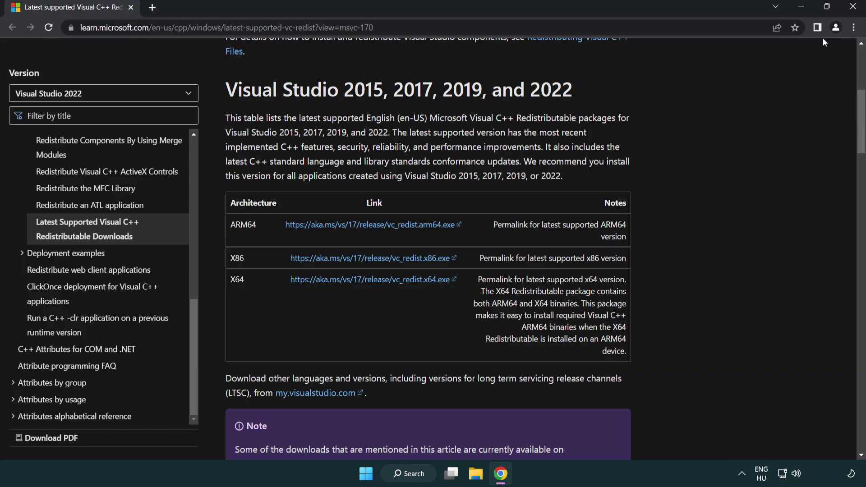
left_click(854, 7)
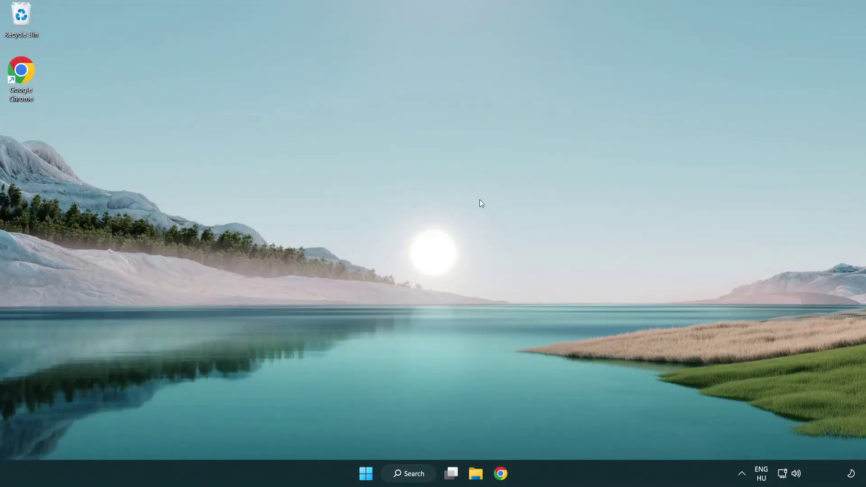
- Launch Command Prompt as administrator through a search for cmd
left_click(405, 476)
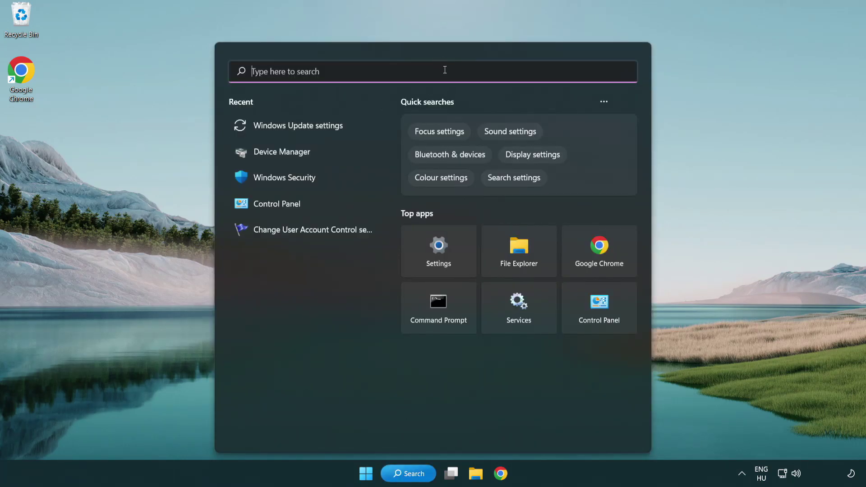
type("cmd")
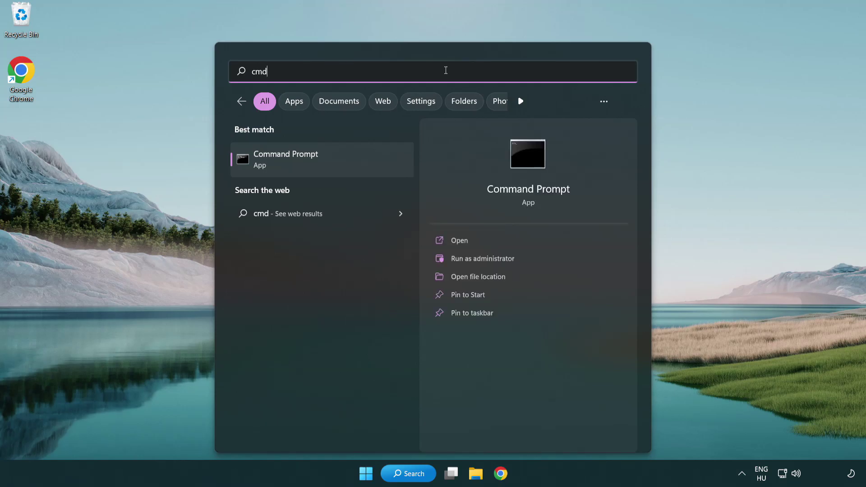
right_click(332, 163)
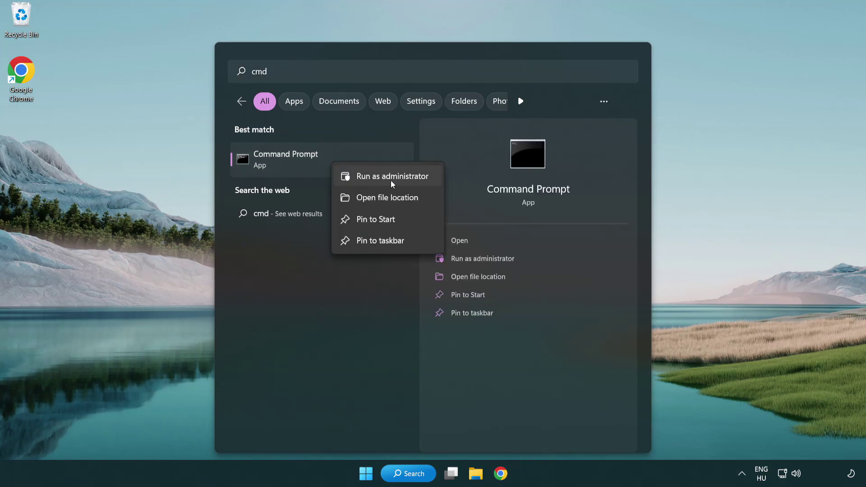
left_click(390, 180)
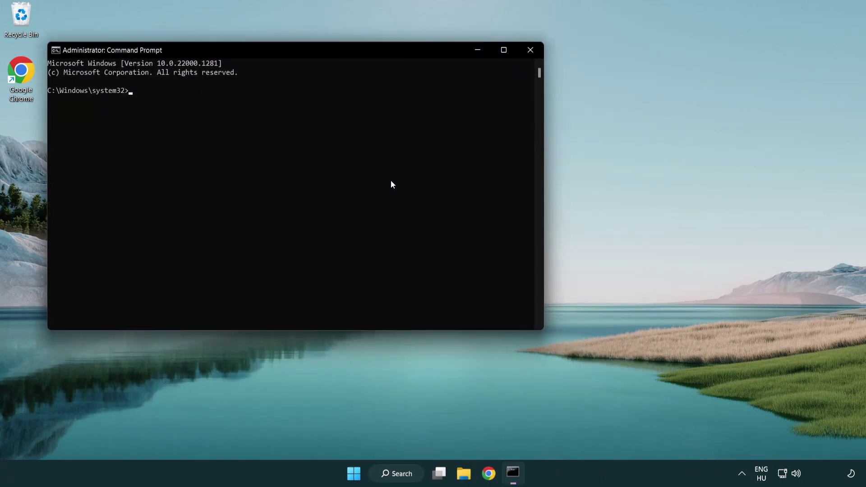
- Run sfc /scannow, close Command Prompt when it finds no violations, and show Start's power options
left_click_drag(308, 54, 435, 86)
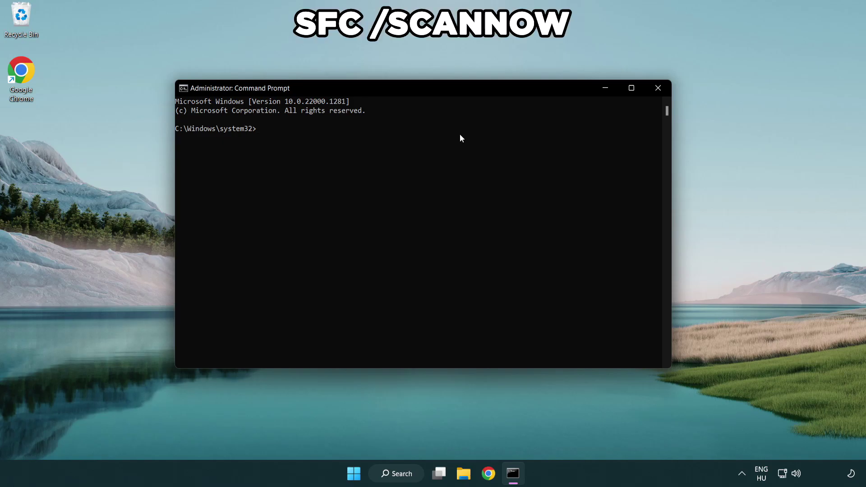
type("sfc /scannow")
key("Return")
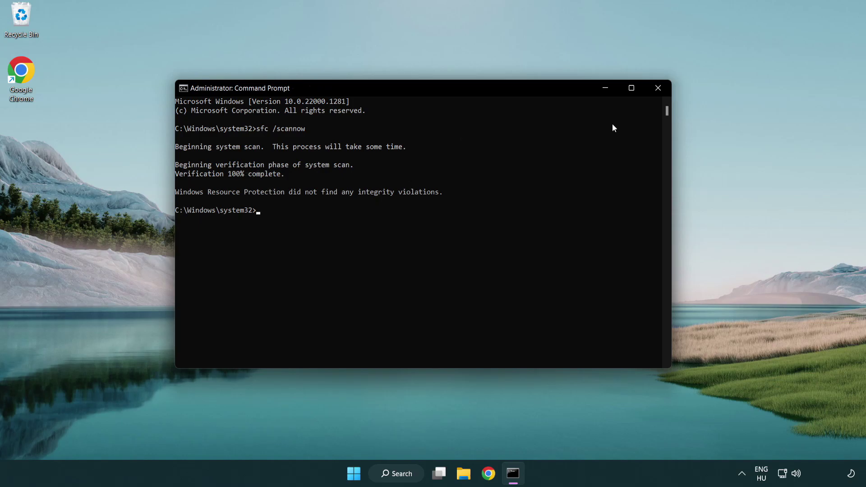
left_click(658, 88)
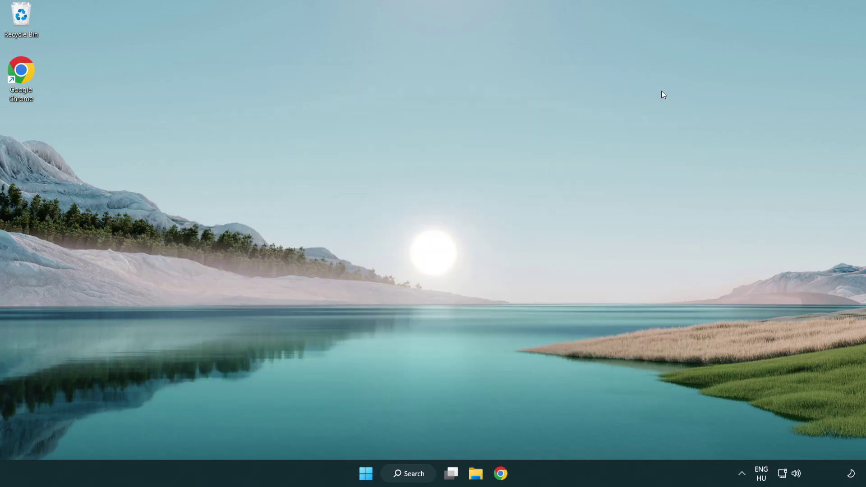
key("super")
left_click(577, 432)
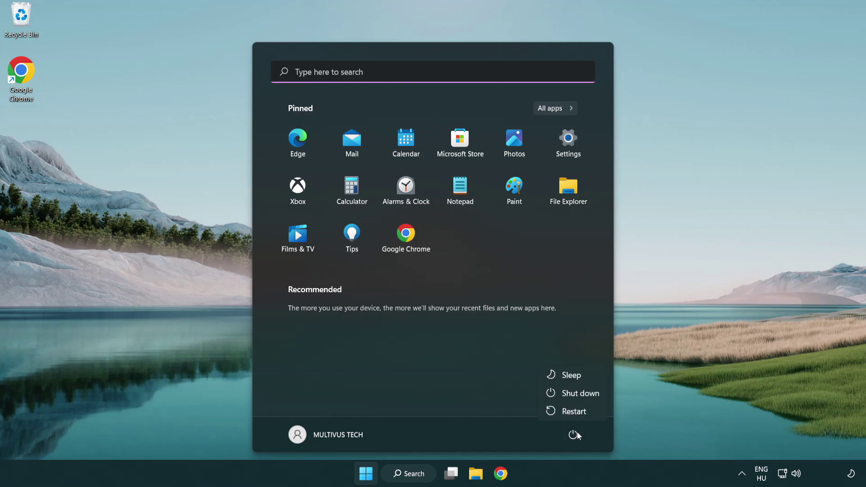